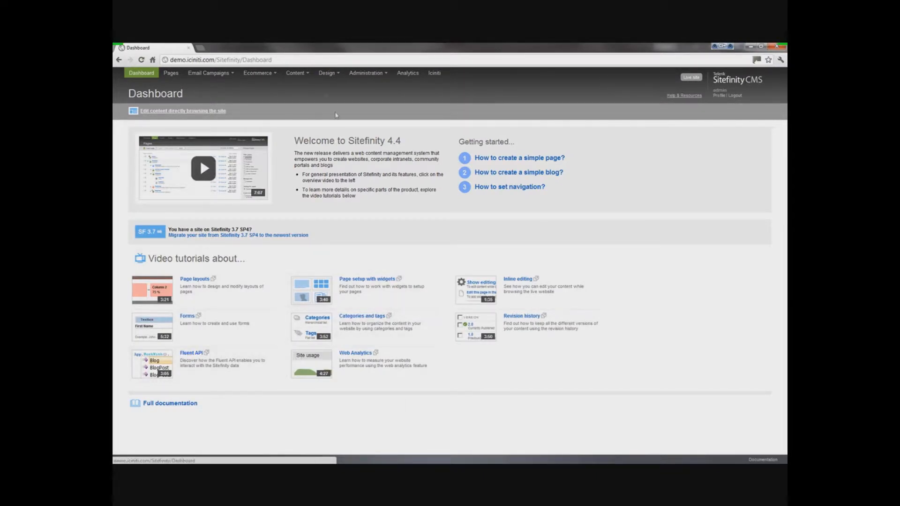
Step: Open the Modular Office Training - Part 2 event and review its description, dates, category, location and contact details
{"action": "left_click", "coordinate": [300, 74]}
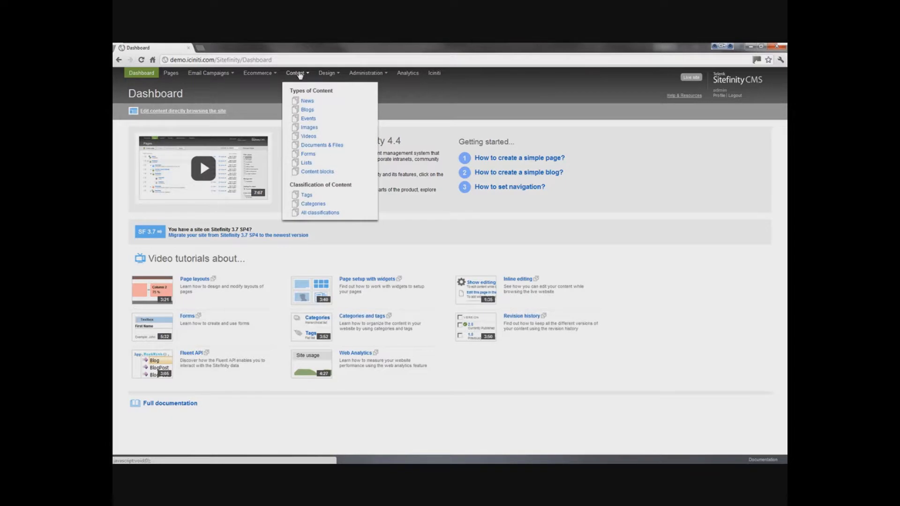
{"action": "left_click", "coordinate": [310, 120]}
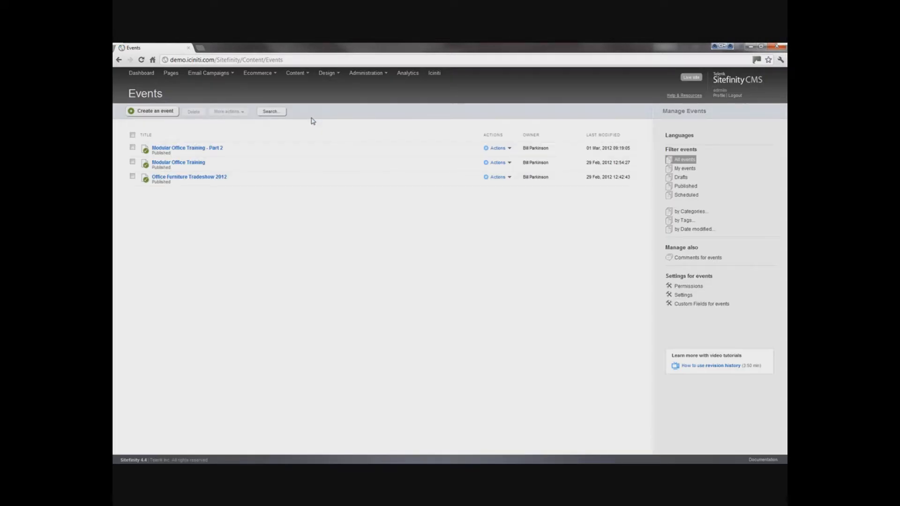
{"action": "left_click", "coordinate": [201, 148]}
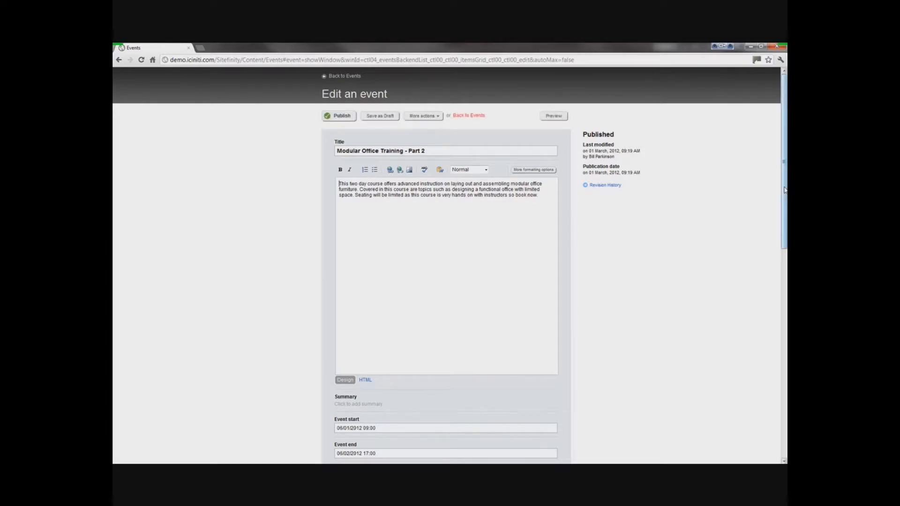
{"action": "left_click_drag", "start_coordinate": [784, 226], "coordinate": [772, 340]}
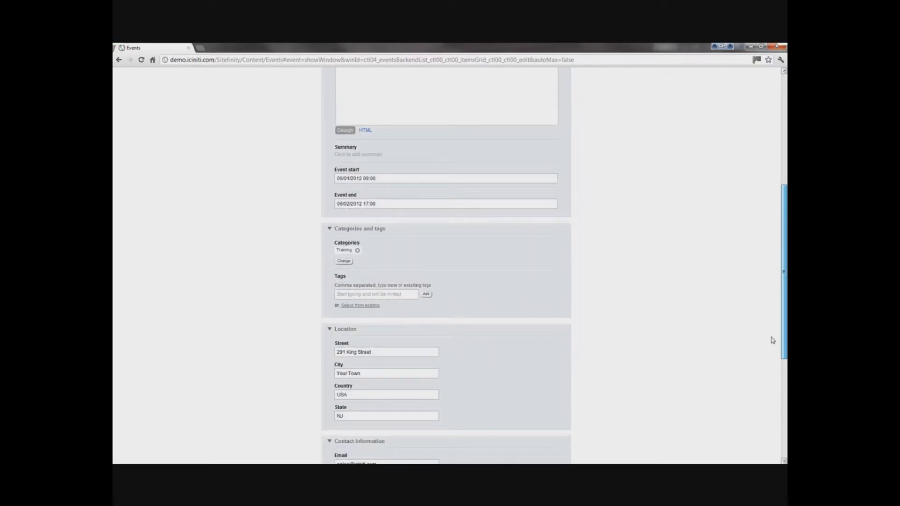
{"action": "scroll", "coordinate": [772, 339], "scroll_direction": "down", "scroll_amount": 3}
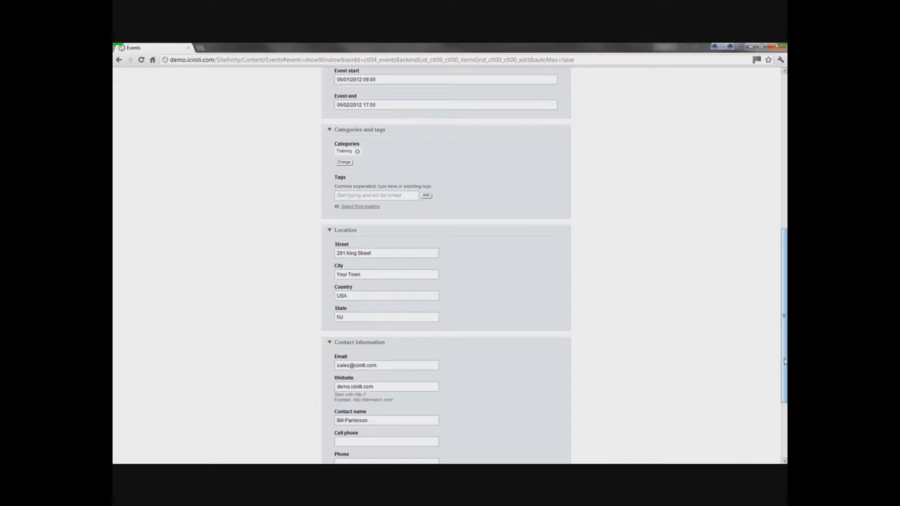
{"action": "left_click_drag", "start_coordinate": [785, 361], "coordinate": [785, 399]}
{"action": "scroll", "coordinate": [785, 400], "scroll_direction": "down", "scroll_amount": 2}
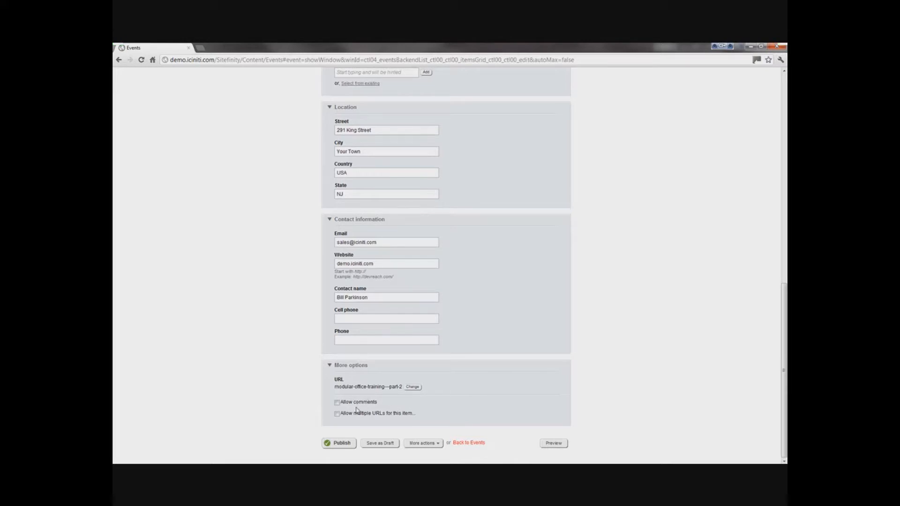
{"action": "left_click", "coordinate": [474, 434]}
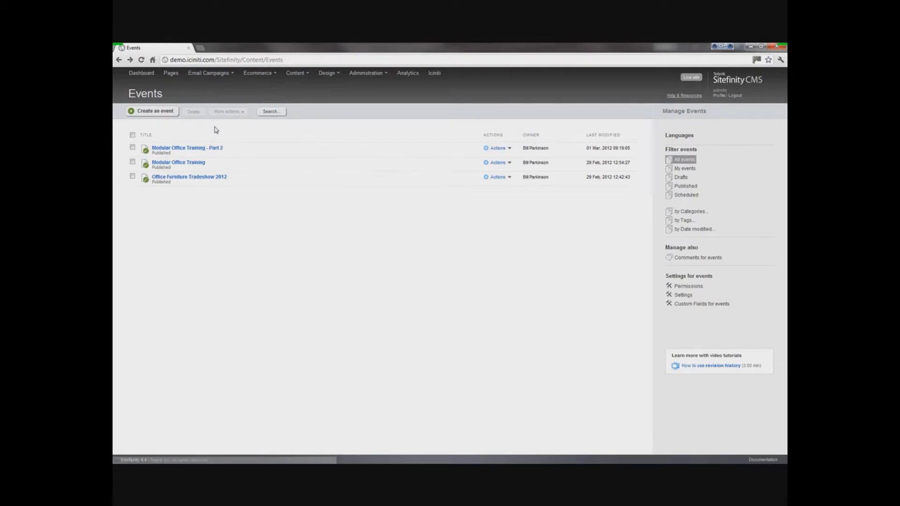
Step: Open the Training page for editing and add an Events widget below the existing BuyButton widget
{"action": "left_click", "coordinate": [171, 73]}
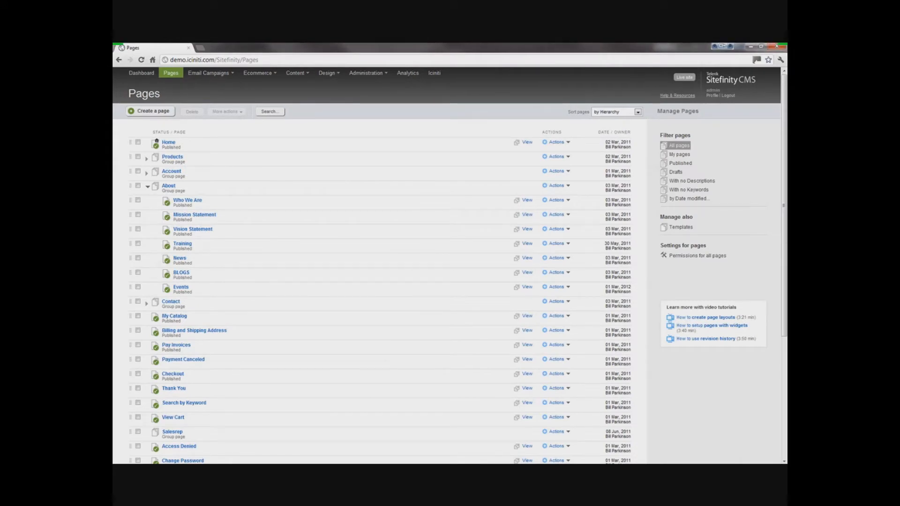
{"action": "left_click", "coordinate": [185, 245]}
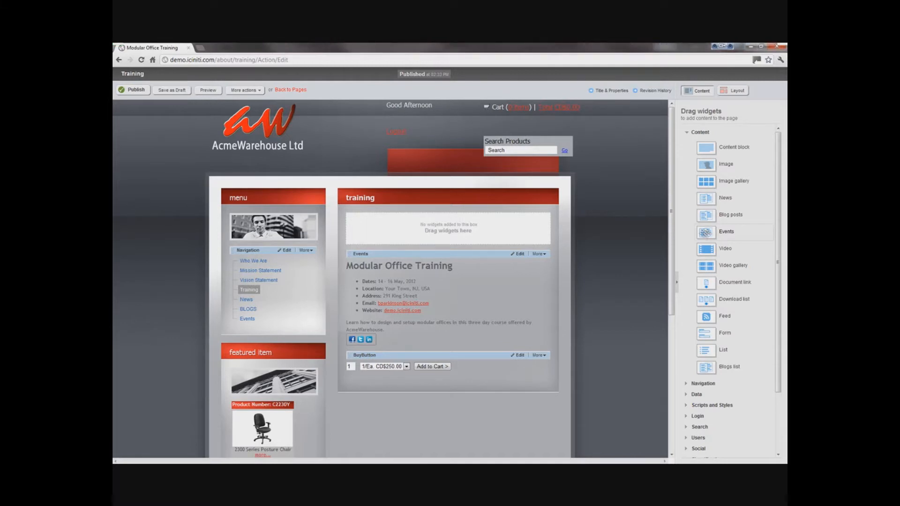
{"action": "left_click_drag", "start_coordinate": [706, 233], "coordinate": [424, 391]}
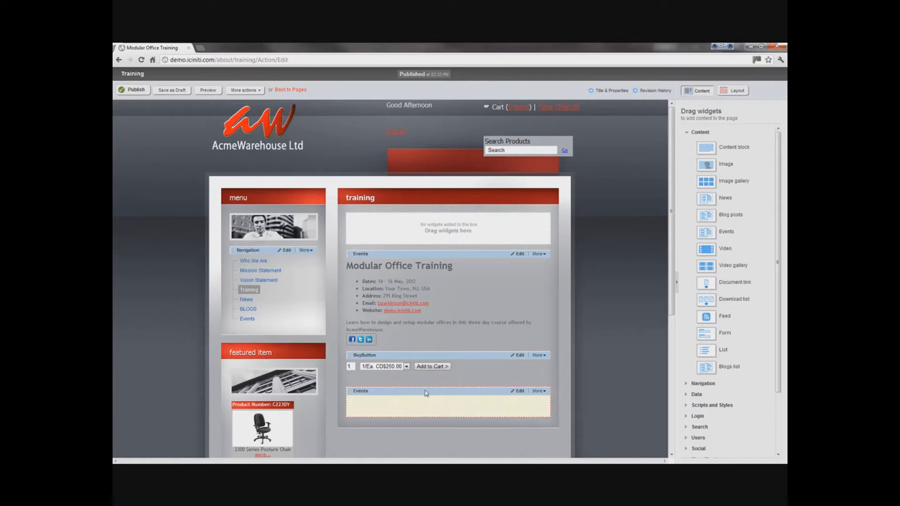
Step: Narrow the new Events widget to one particular event, Modular Office Training - Part 2
{"action": "left_click", "coordinate": [520, 391]}
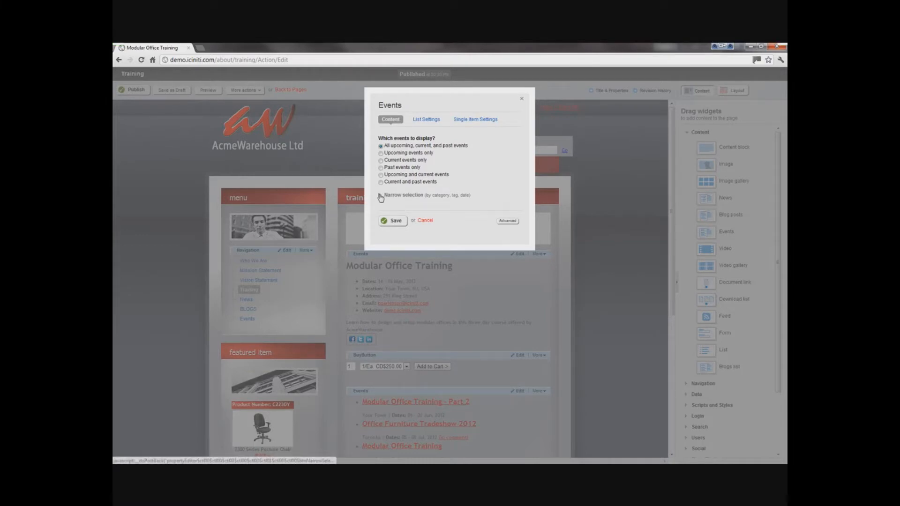
{"action": "left_click", "coordinate": [380, 197]}
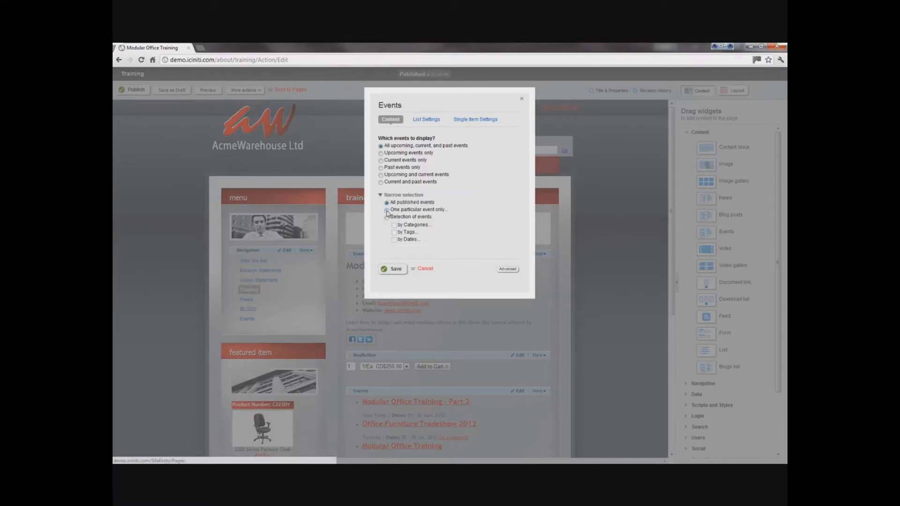
{"action": "left_click", "coordinate": [387, 210]}
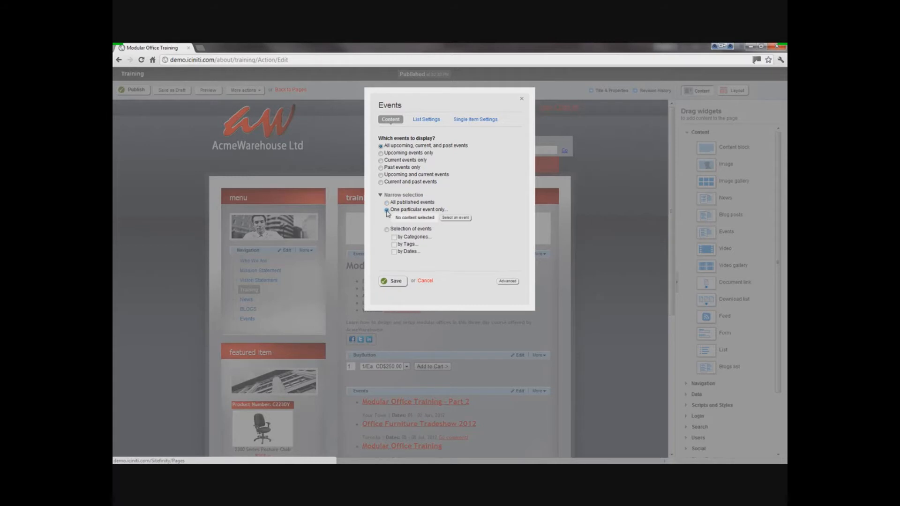
{"action": "left_click", "coordinate": [454, 219]}
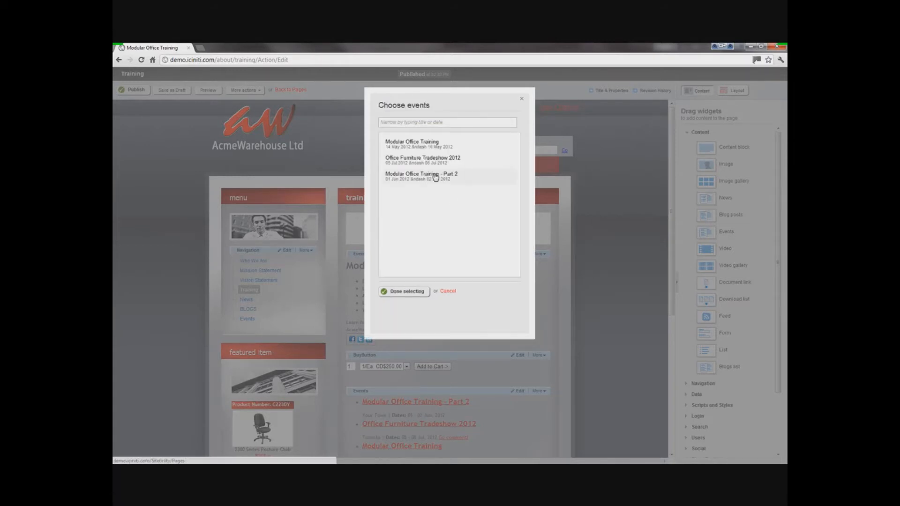
{"action": "left_click", "coordinate": [436, 177]}
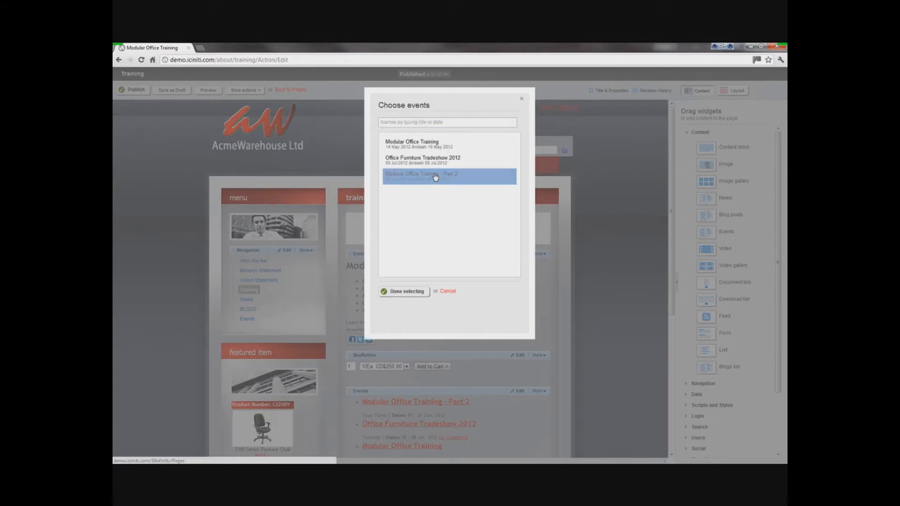
{"action": "left_click", "coordinate": [406, 292]}
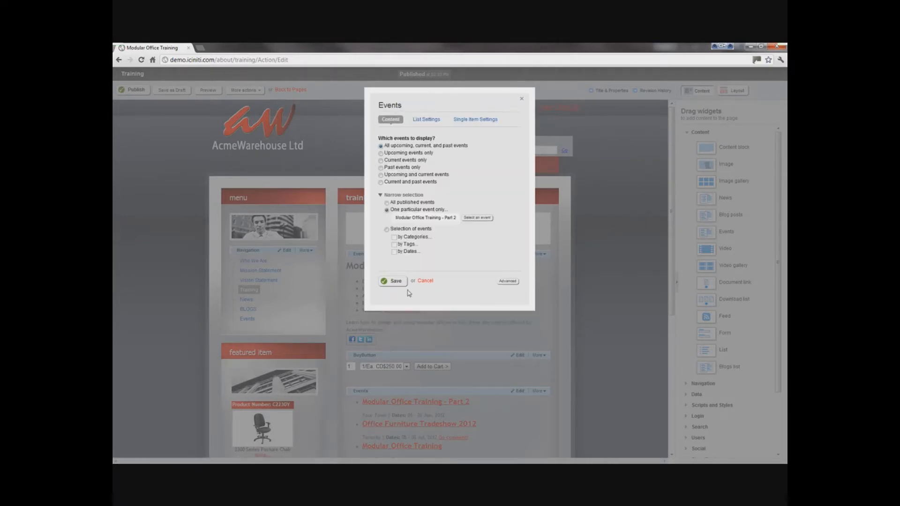
Step: Enable social share buttons in the Events widget's single item settings and save the widget
{"action": "left_click", "coordinate": [476, 120]}
{"action": "left_click", "coordinate": [387, 202]}
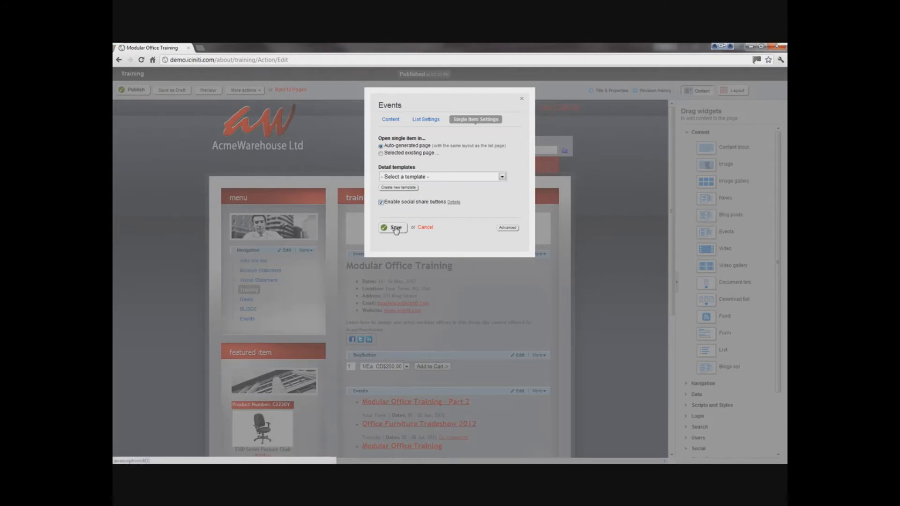
{"action": "left_click", "coordinate": [396, 228]}
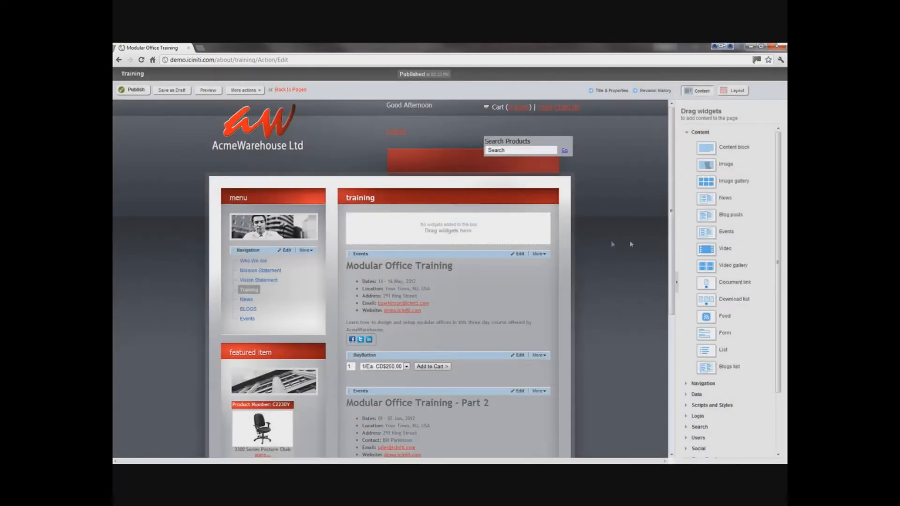
Step: Add a BuyButton widget from the Cart group below the Modular Office Training - Part 2 event
{"action": "scroll", "coordinate": [664, 360], "scroll_direction": "down", "scroll_amount": 4}
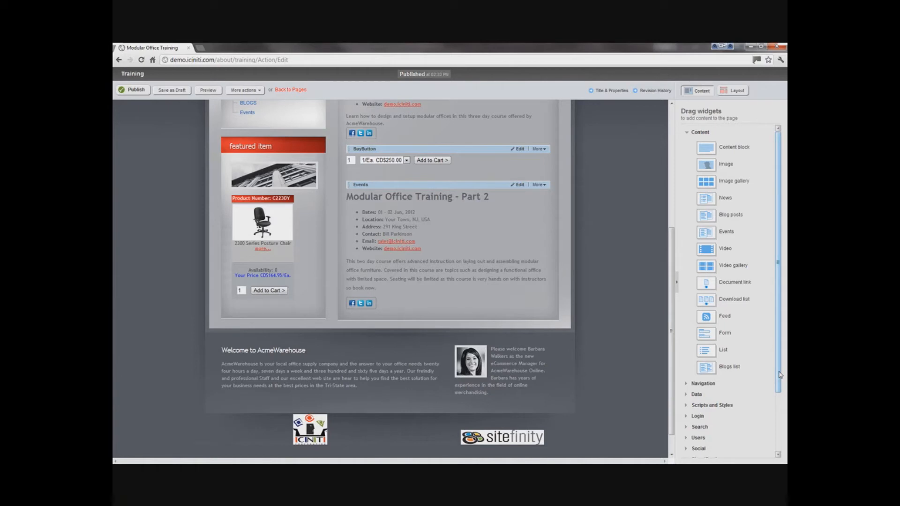
{"action": "left_click_drag", "start_coordinate": [780, 375], "coordinate": [777, 435]}
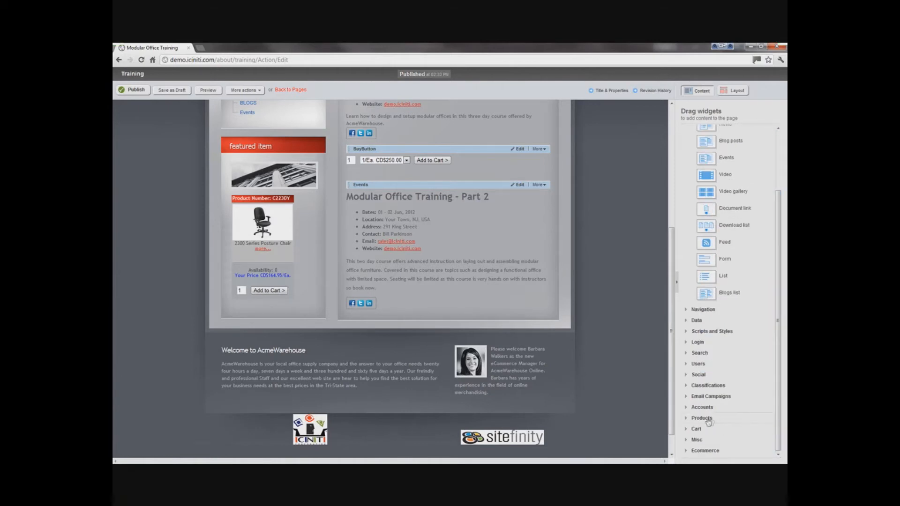
{"action": "left_click", "coordinate": [697, 430]}
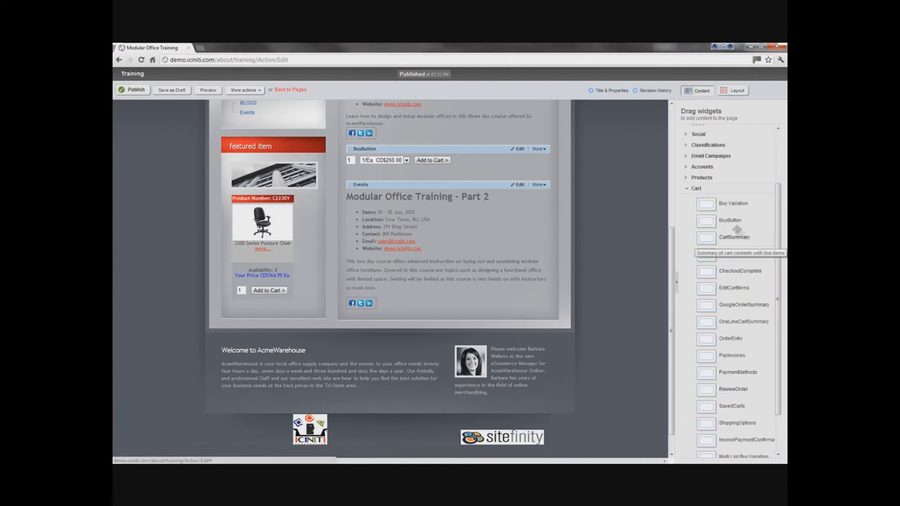
{"action": "left_click_drag", "start_coordinate": [679, 228], "coordinate": [437, 322]}
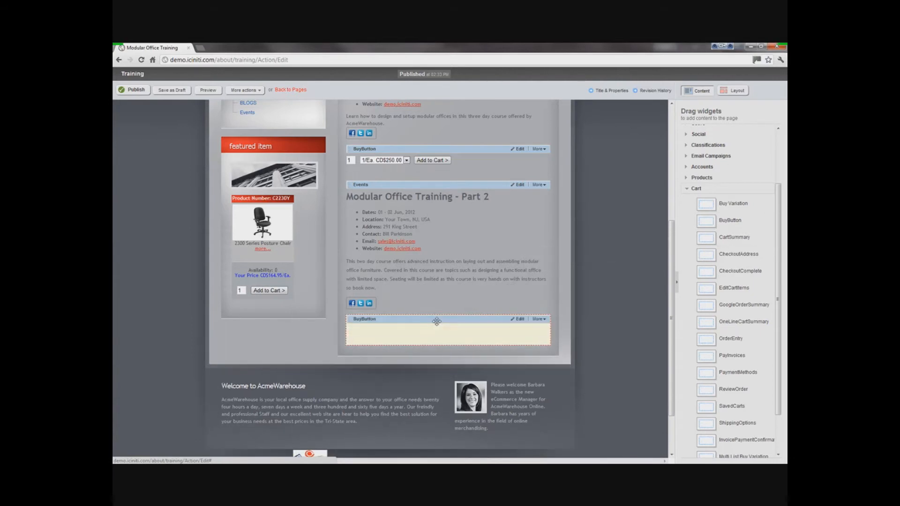
Step: Set the new BuyButton widget's ItemNumber to s1tra2 and save its settings
{"action": "left_click", "coordinate": [519, 319]}
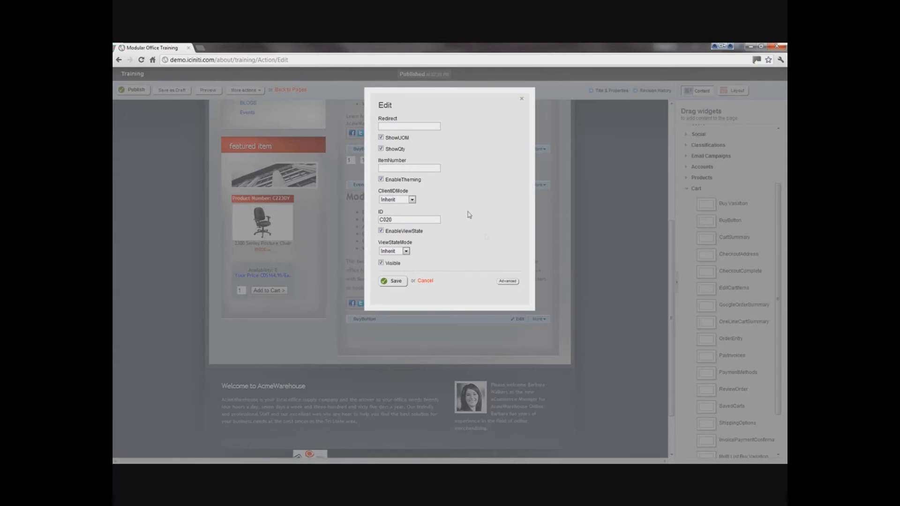
{"action": "left_click", "coordinate": [390, 169]}
{"action": "type", "text": "s1tra2"}
{"action": "left_click", "coordinate": [393, 281]}
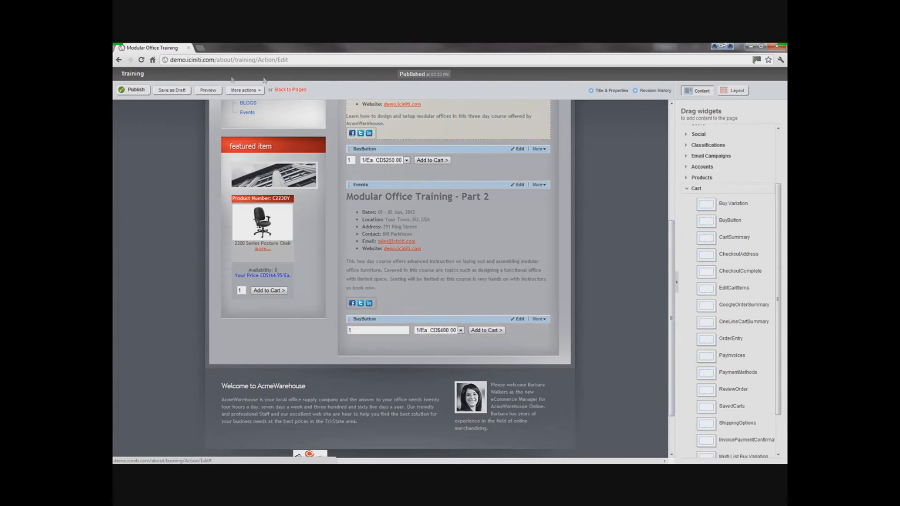
Step: Publish the Training page and open it under About on the live AcmeWarehouse site in Internet Explorer
{"action": "left_click", "coordinate": [136, 91]}
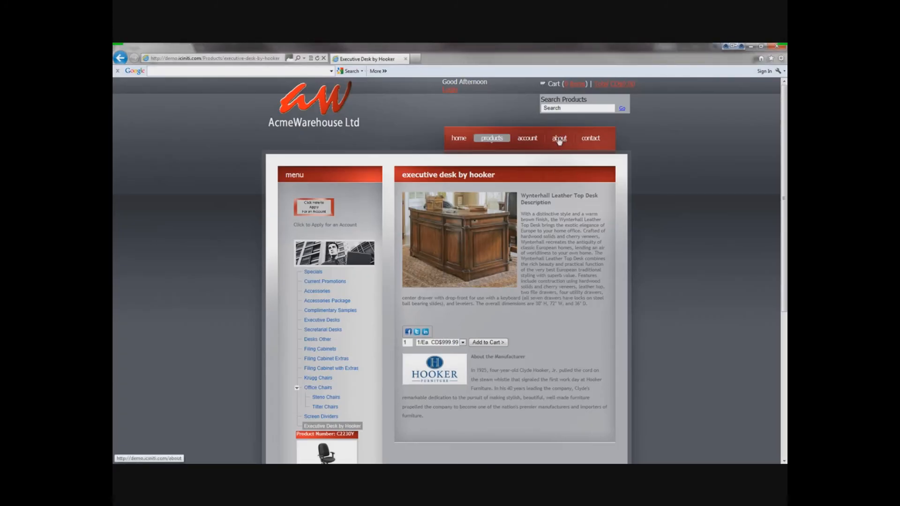
{"action": "left_click", "coordinate": [559, 139]}
{"action": "left_click", "coordinate": [305, 253]}
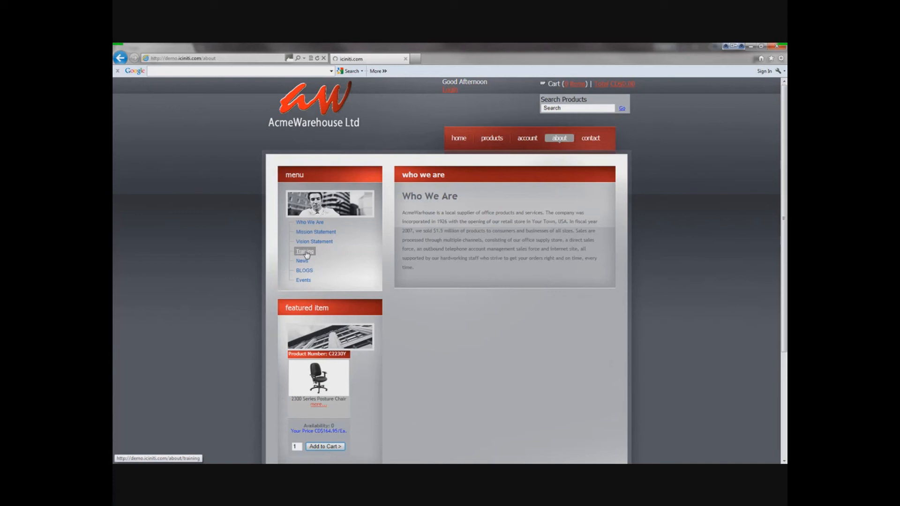